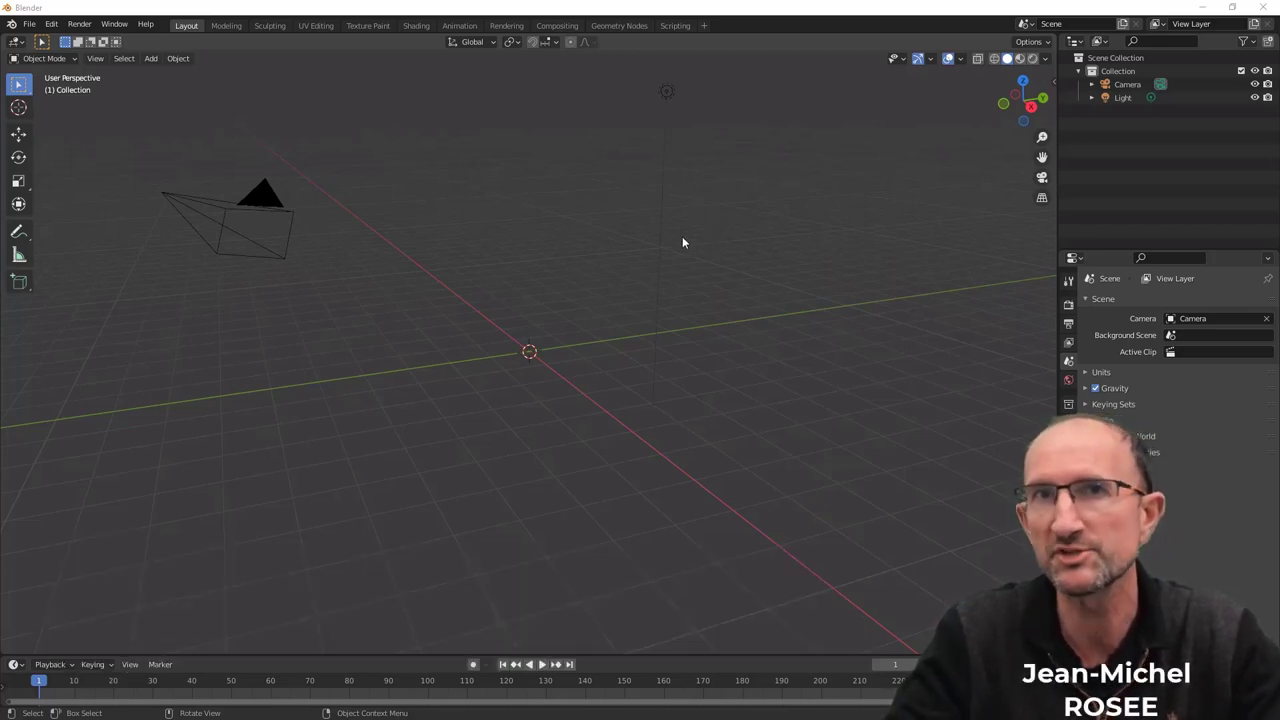
Tilt the view down onto the empty scene and bring up the Shift+A Add menu
{"action": "middle_click_drag", "start_coordinate": [590, 316], "coordinate": [582, 306]}
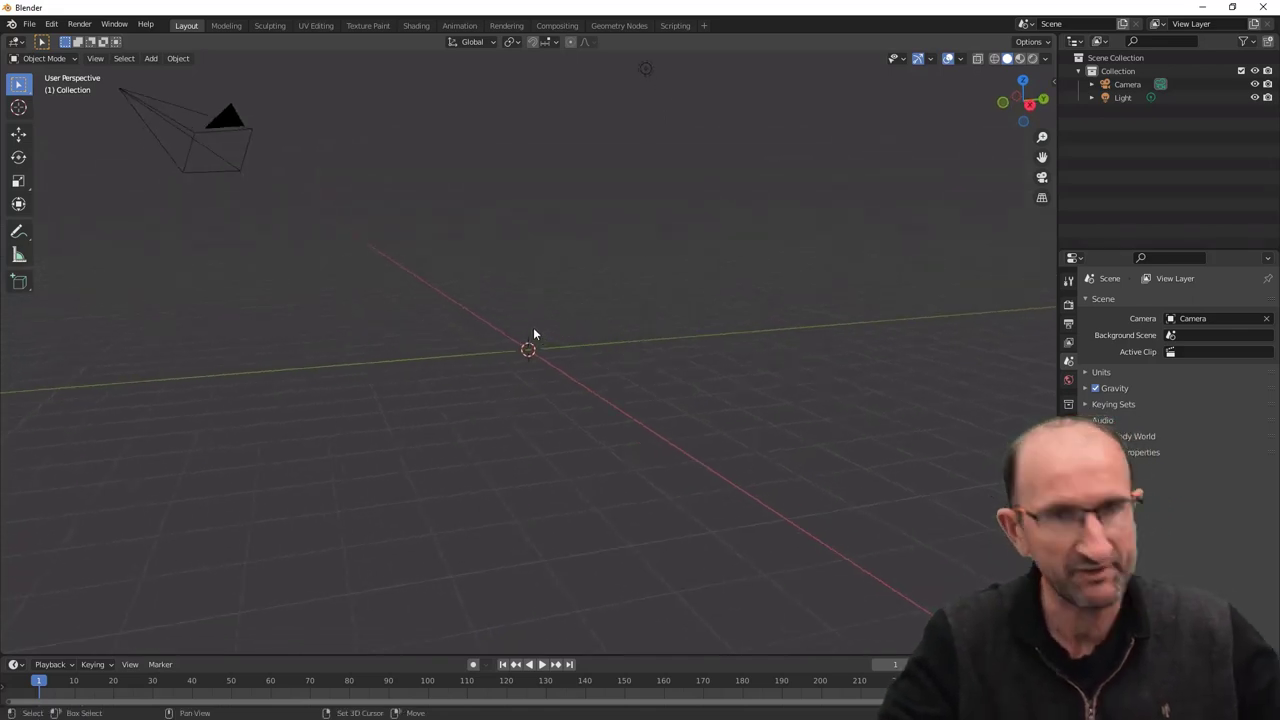
{"action": "key", "text": "shift+a"}
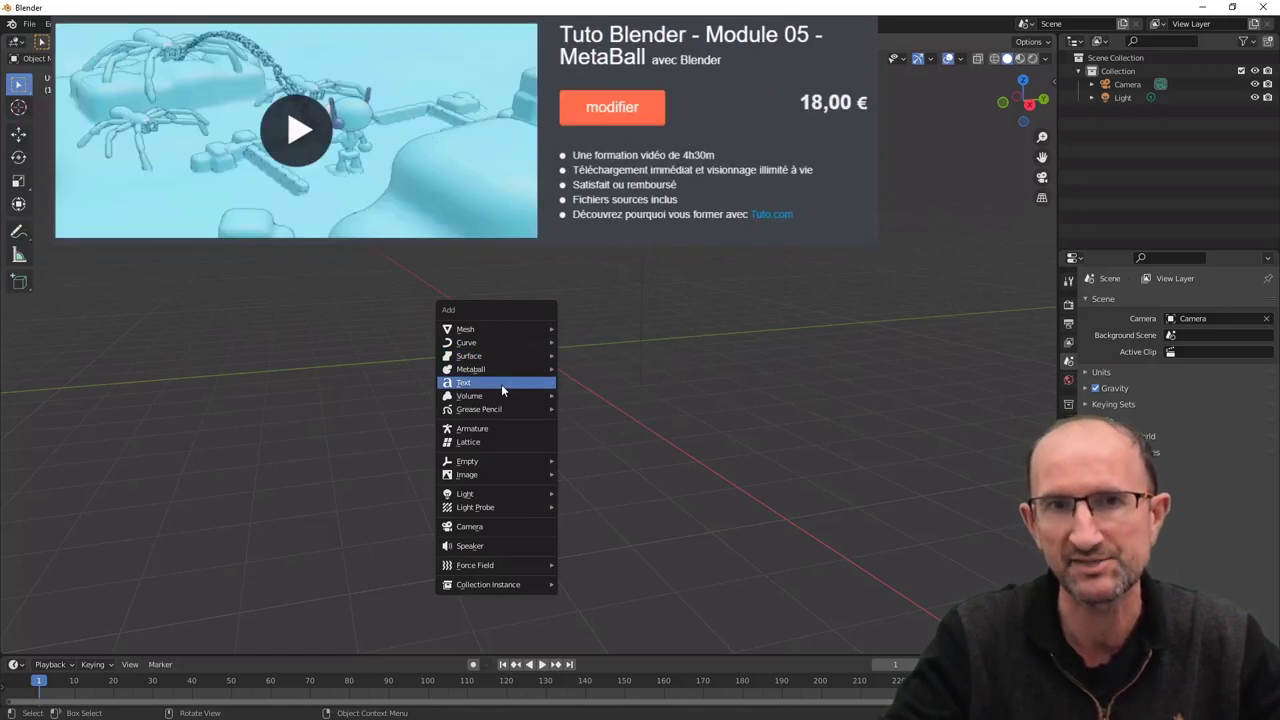
{"action": "mouse_move", "coordinate": [469, 396]}
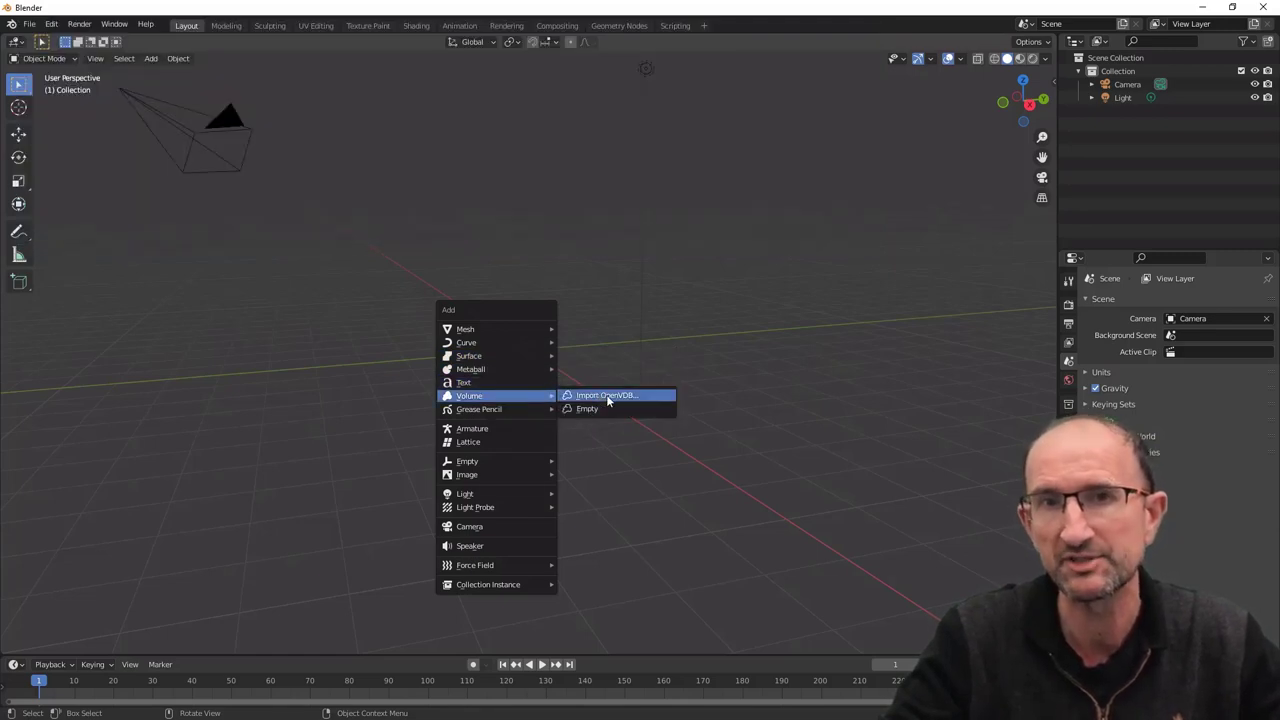
Start an Import OpenVDB volume from the Add menu, cancel it, and orbit the scene
{"action": "left_click", "coordinate": [606, 396]}
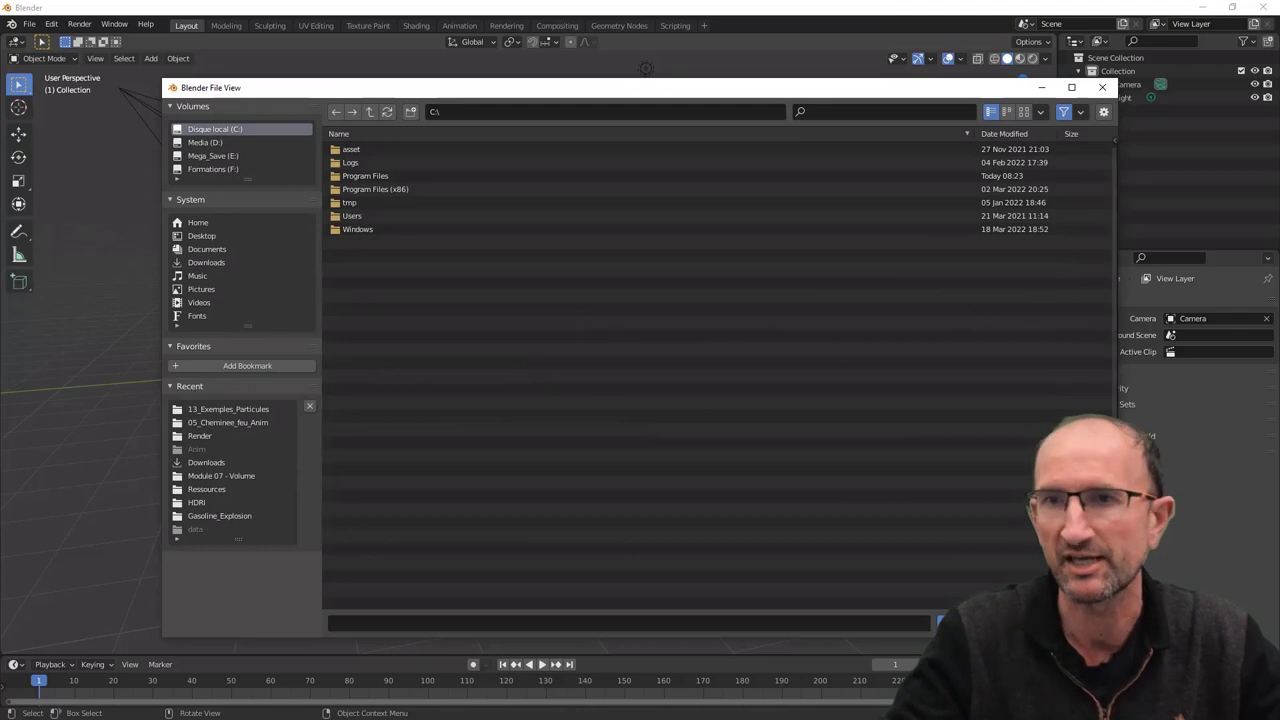
{"action": "key", "text": "Escape"}
{"action": "mouse_move", "coordinate": [513, 325]}
{"action": "middle_mouse_down"}
{"action": "mouse_move", "coordinate": [531, 349]}
{"action": "mouse_move", "coordinate": [544, 330]}
{"action": "middle_mouse_up"}
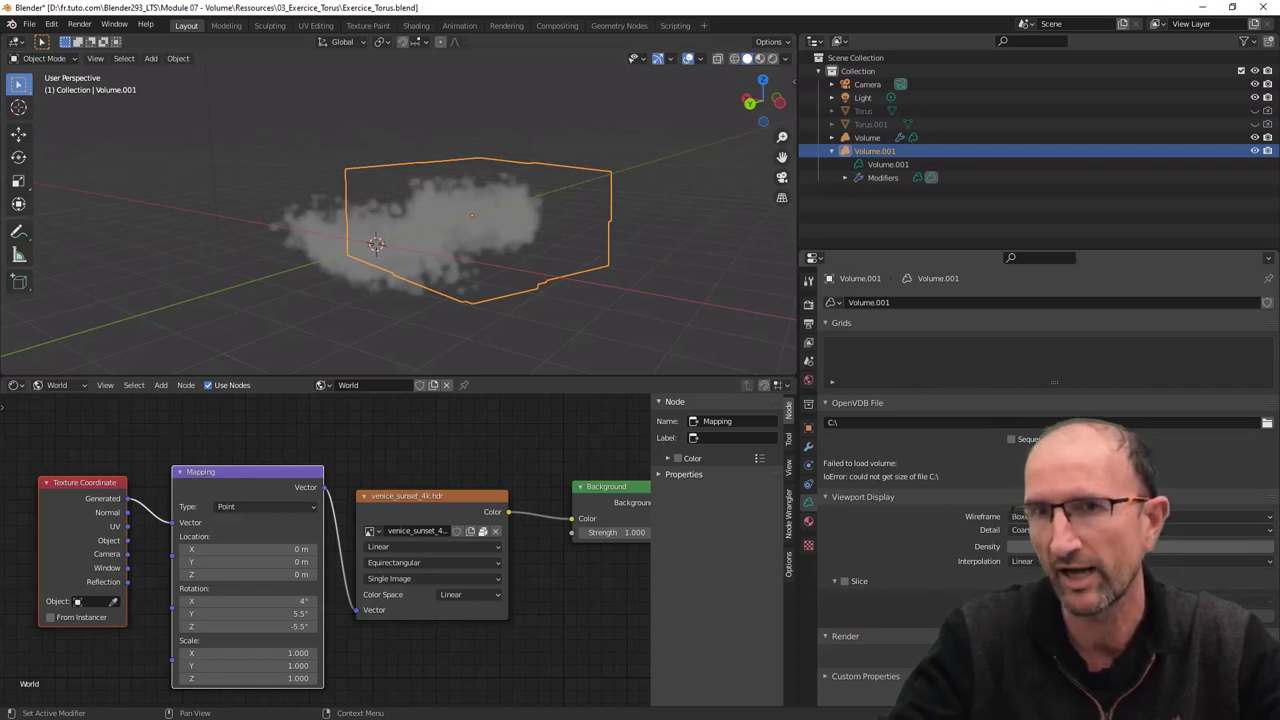
{"action": "mouse_move", "coordinate": [551, 463]}
{"action": "middle_mouse_down"}
{"action": "mouse_move", "coordinate": [349, 463]}
{"action": "mouse_move", "coordinate": [544, 473]}
{"action": "middle_mouse_up"}
{"action": "scroll", "coordinate": [544, 473], "scroll_direction": "down", "scroll_amount": 2}
{"action": "mouse_move", "coordinate": [380, 443]}
{"action": "middle_mouse_down"}
{"action": "mouse_move", "coordinate": [480, 443]}
{"action": "mouse_move", "coordinate": [389, 457]}
{"action": "mouse_move", "coordinate": [469, 455]}
{"action": "middle_mouse_up"}
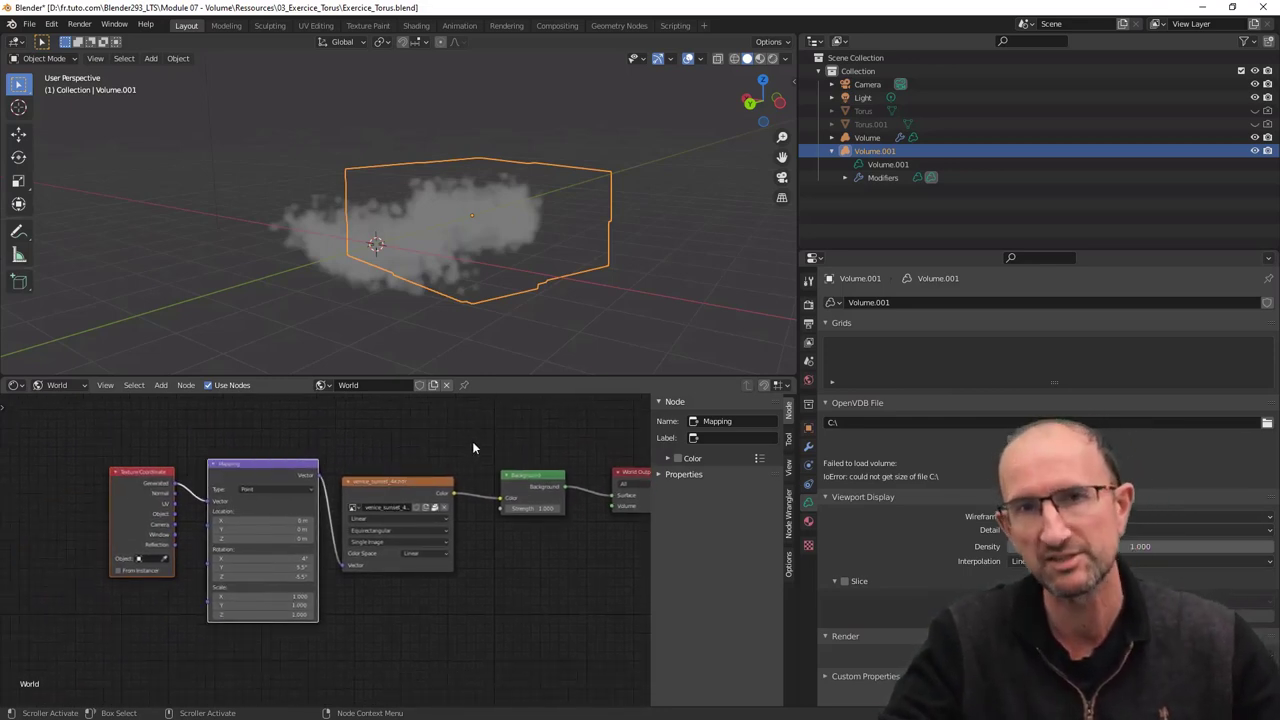
{"action": "middle_click_drag", "start_coordinate": [522, 435], "coordinate": [477, 466]}
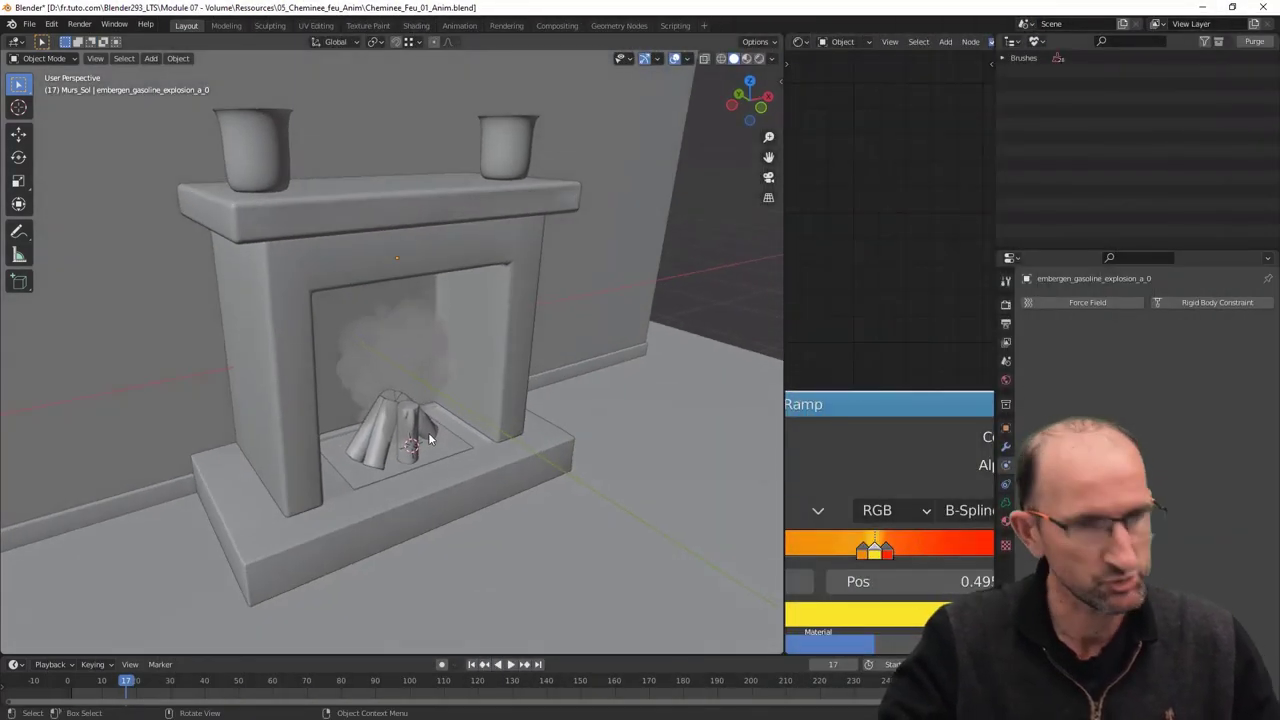
Frame the fireplace from the front and switch the viewport to Rendered shading
{"action": "scroll", "coordinate": [519, 397], "scroll_direction": "up", "scroll_amount": 3}
{"action": "middle_click_drag", "start_coordinate": [519, 397], "coordinate": [545, 377]}
{"action": "mouse_move", "coordinate": [496, 210]}
{"action": "middle_mouse_down"}
{"action": "mouse_move", "coordinate": [414, 249]}
{"action": "mouse_move", "coordinate": [449, 263]}
{"action": "mouse_move", "coordinate": [410, 255]}
{"action": "mouse_move", "coordinate": [456, 251]}
{"action": "middle_mouse_up"}
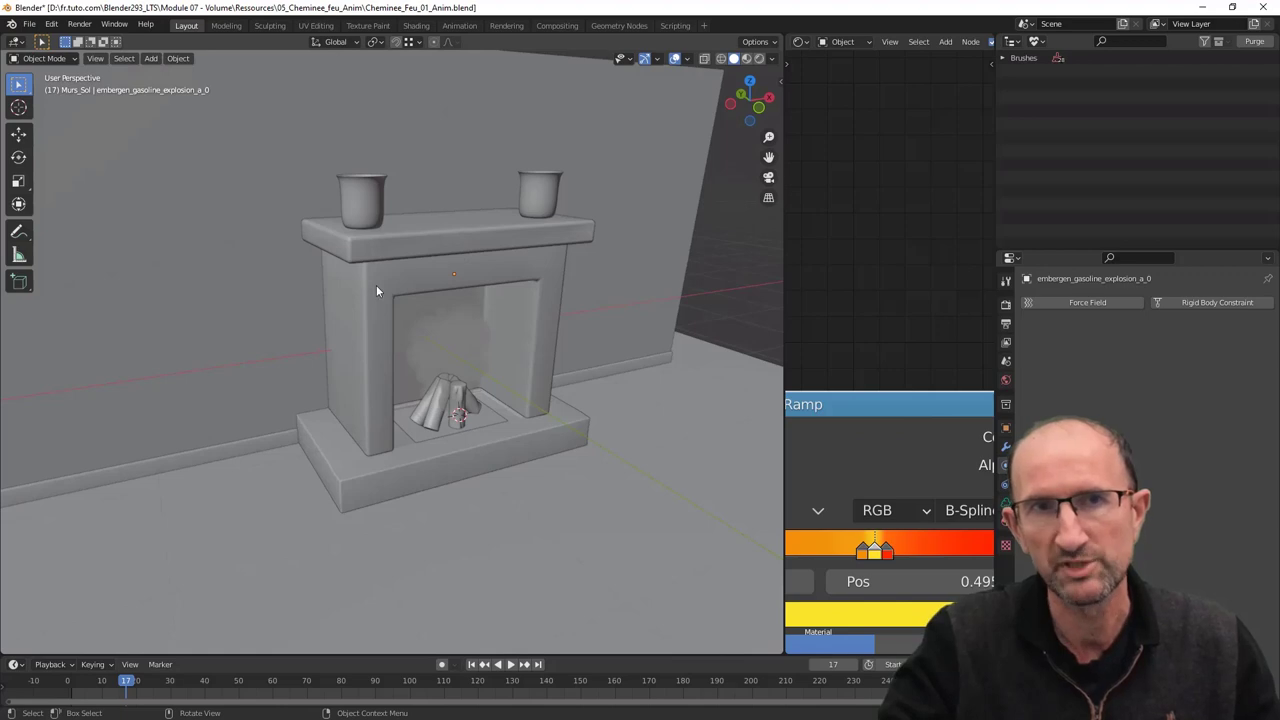
{"action": "left_click", "coordinate": [746, 58]}
{"action": "left_click", "coordinate": [759, 58]}
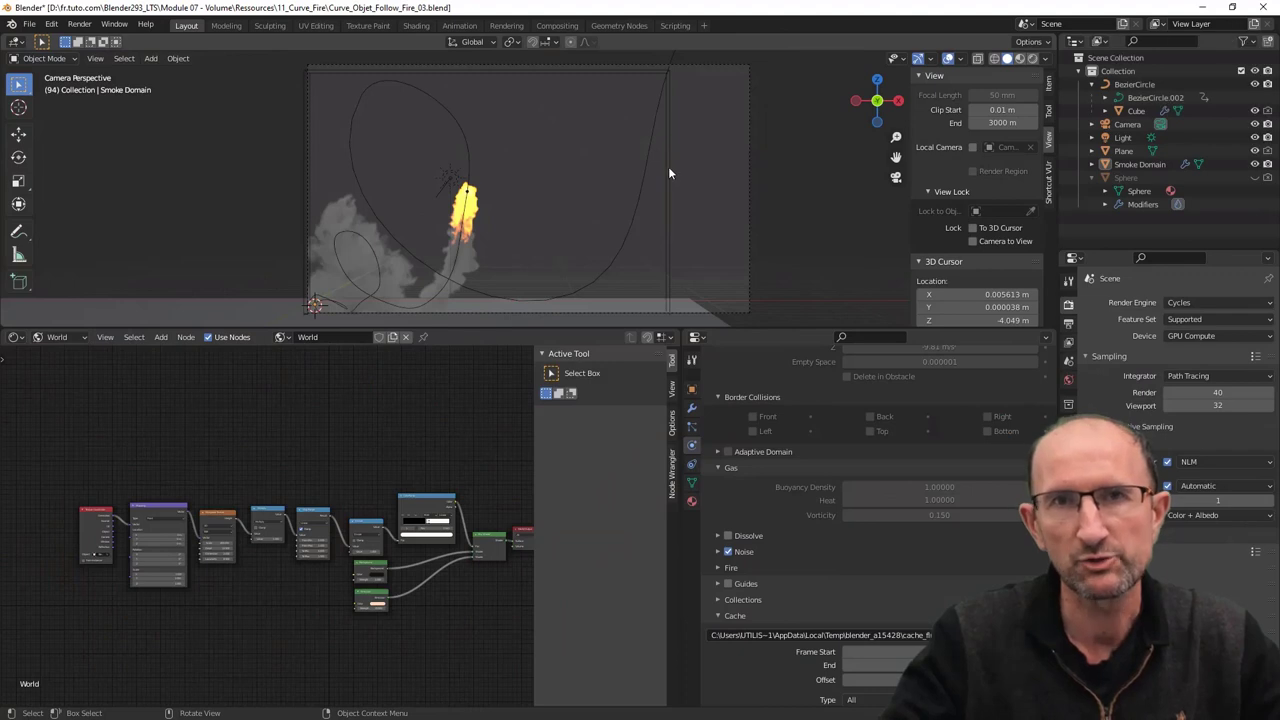
Scroll through the curve-following fire file's Physics panel settings
{"action": "scroll", "coordinate": [830, 430], "scroll_direction": "up", "scroll_amount": 2}
{"action": "scroll", "coordinate": [856, 455], "scroll_direction": "up", "scroll_amount": 2}
{"action": "scroll", "coordinate": [848, 410], "scroll_direction": "up", "scroll_amount": 3}
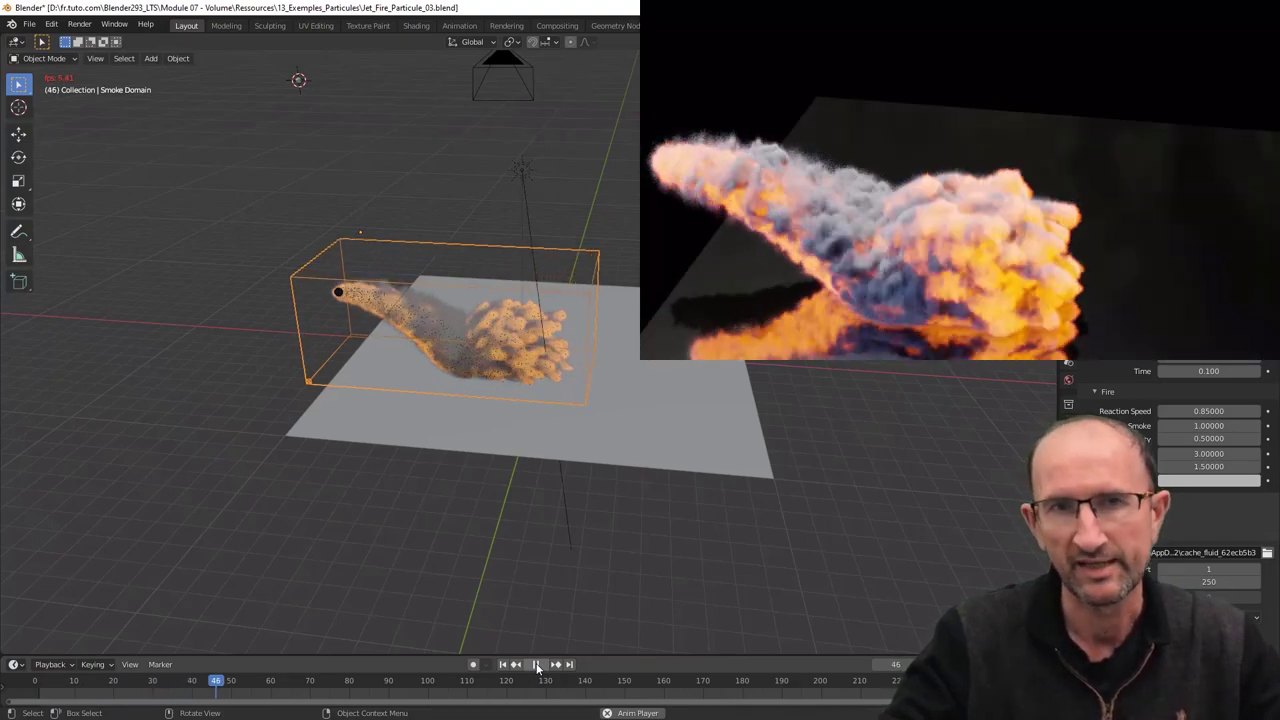
Pause the jet fire playback at frame 52 with the Timeline pause button
{"action": "left_click", "coordinate": [537, 665]}
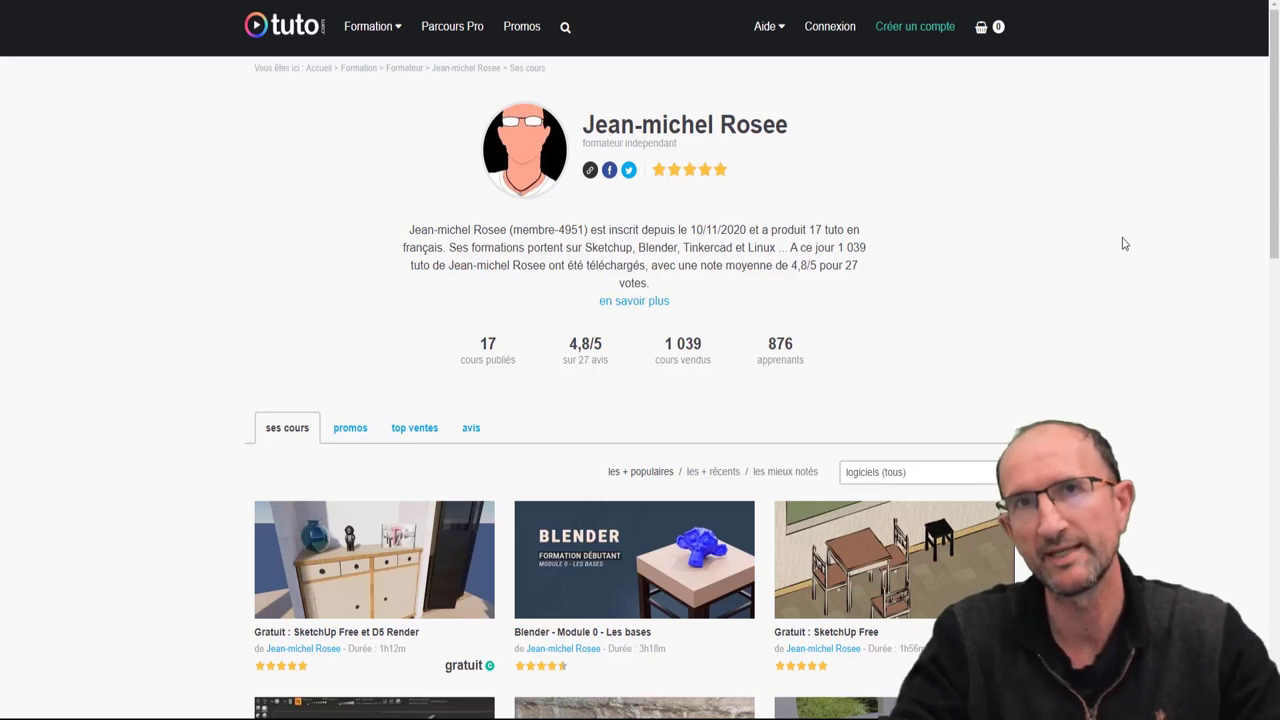
{"action": "scroll", "coordinate": [1116, 272], "scroll_direction": "down", "scroll_amount": 3}
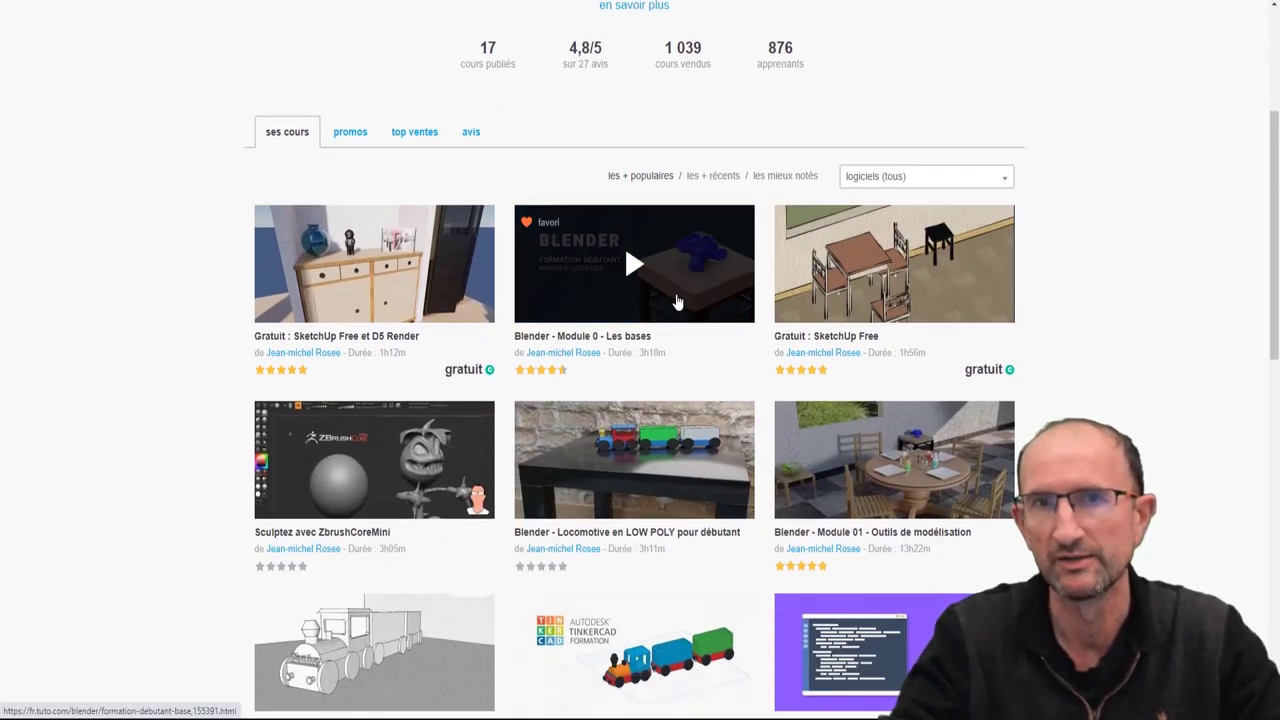
{"action": "scroll", "coordinate": [1131, 289], "scroll_direction": "down", "scroll_amount": 2}
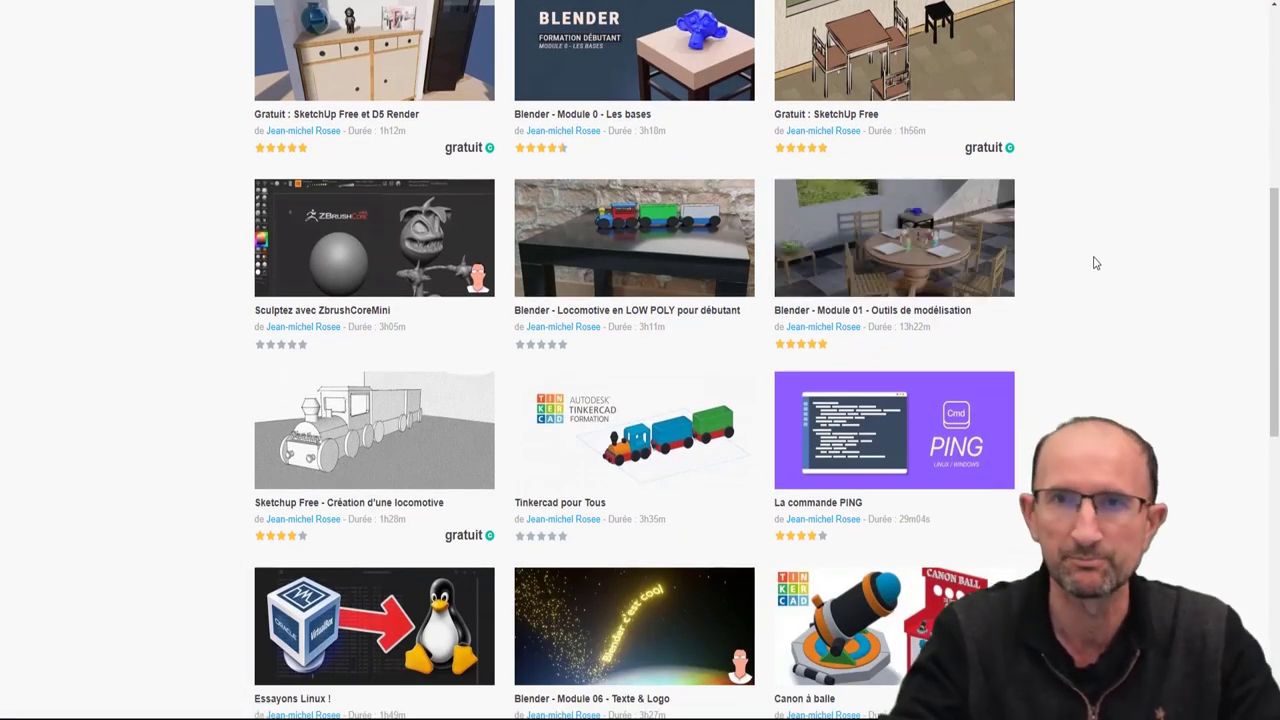
{"action": "scroll", "coordinate": [1097, 267], "scroll_direction": "down", "scroll_amount": 4}
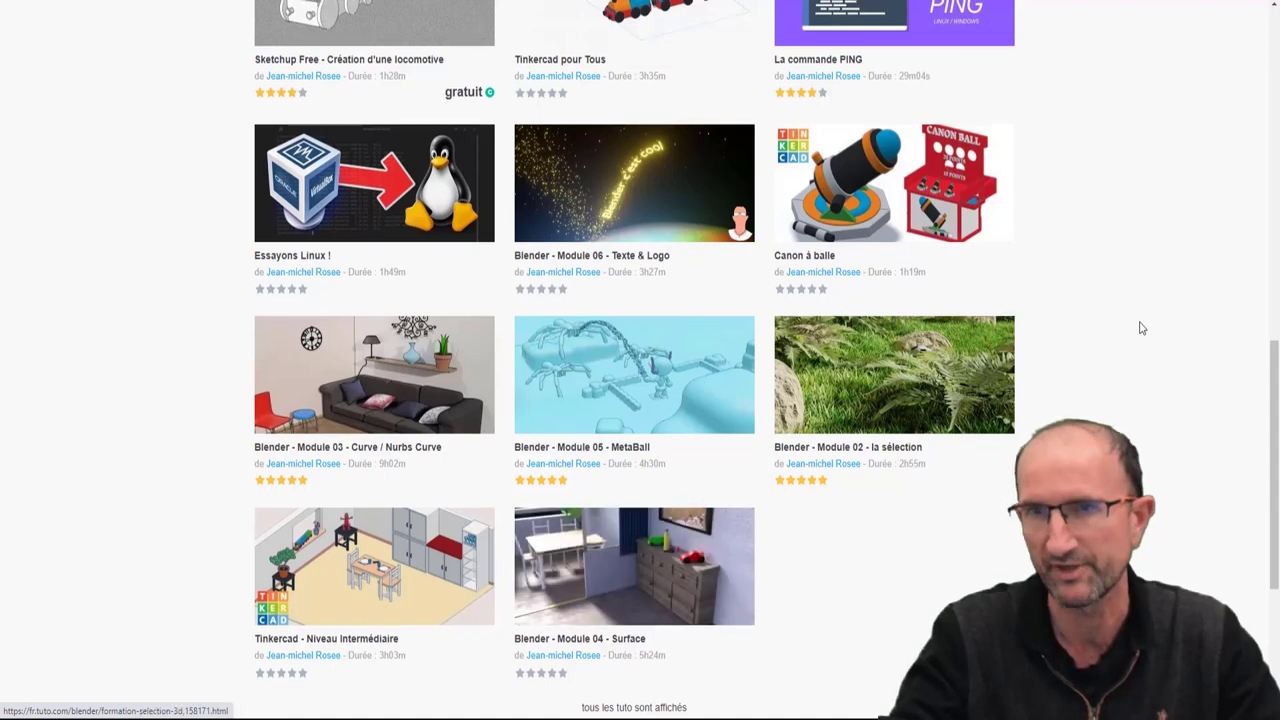
{"action": "scroll", "coordinate": [1137, 326], "scroll_direction": "up", "scroll_amount": 5}
{"action": "scroll", "coordinate": [1136, 322], "scroll_direction": "up", "scroll_amount": 4}
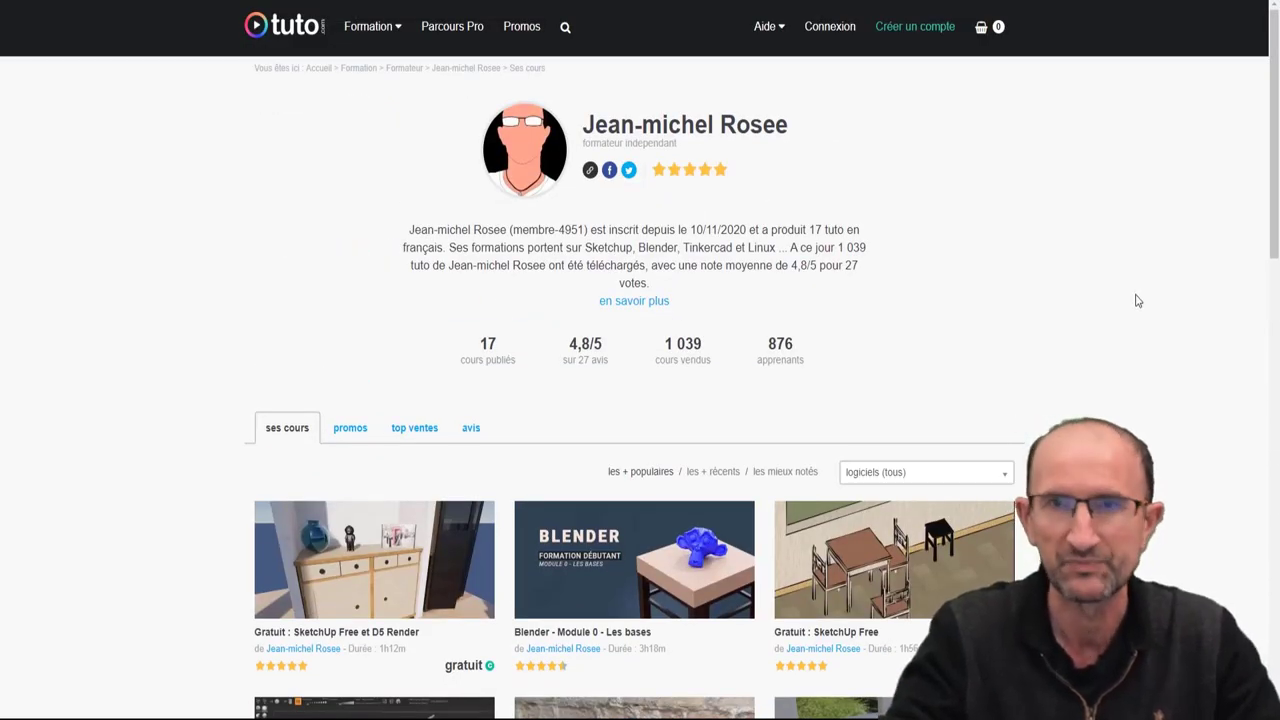